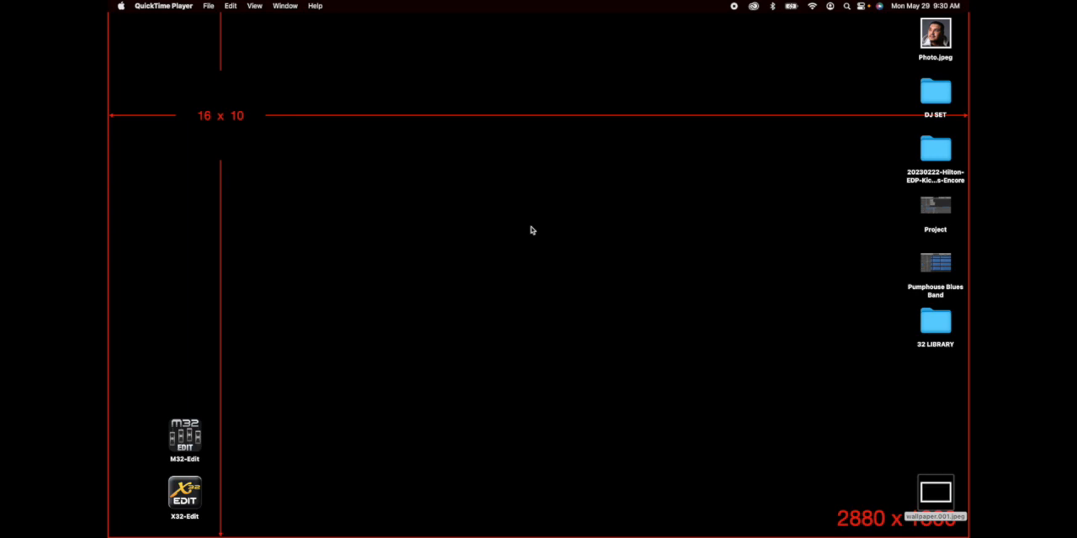
# Step: Open Wireless Workbench 6 and save USB 10/100/1000 LAN (en7) as the network interface
pyautogui.moveTo(660, 521)
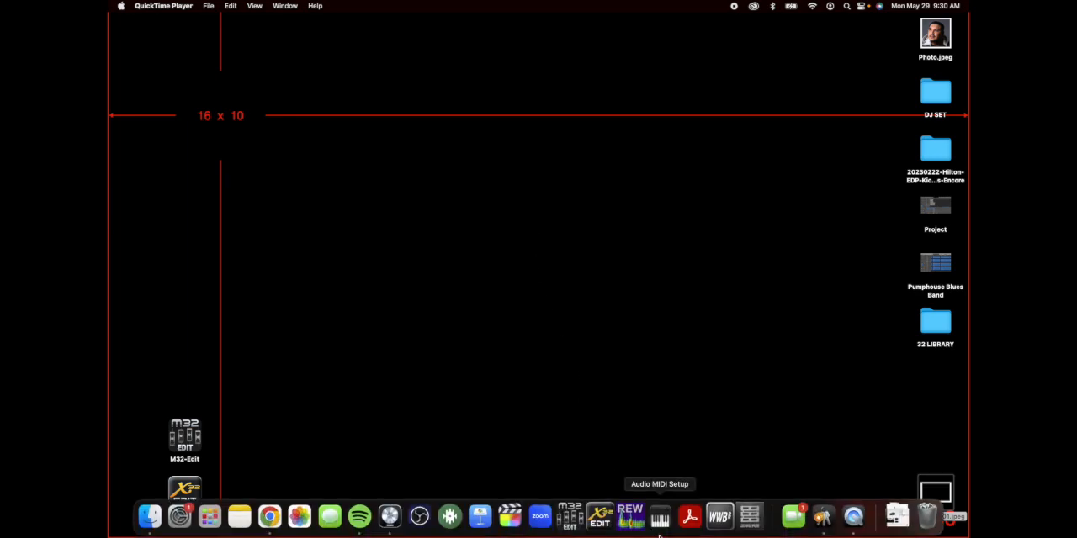
pyautogui.click(720, 519)
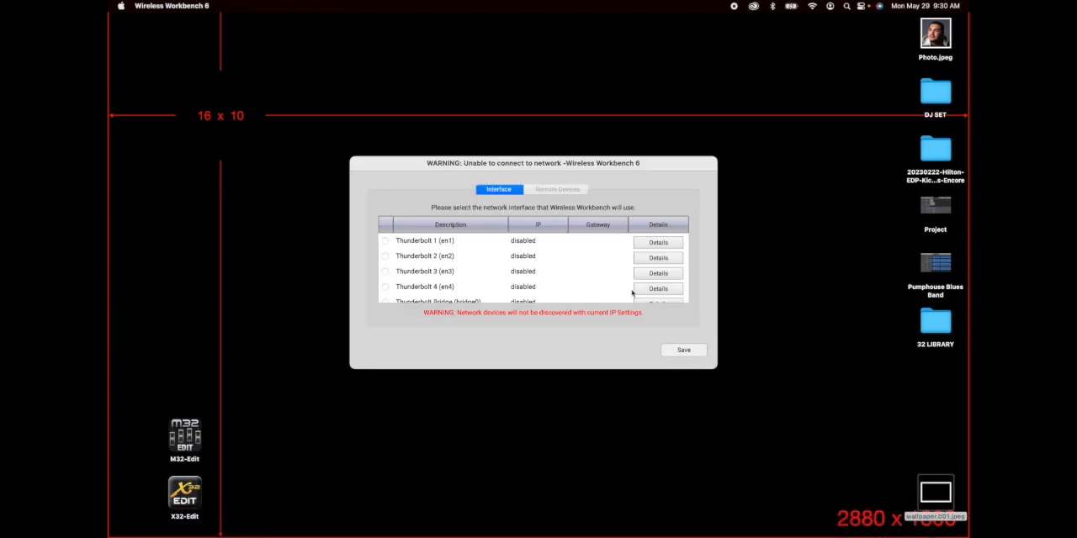
pyautogui.scroll(-3, 564, 265)
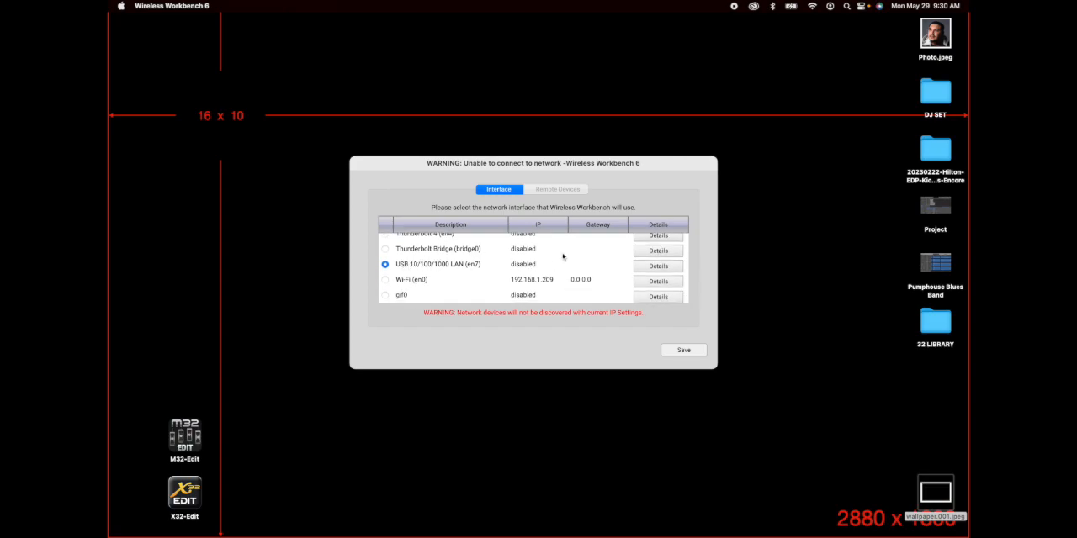
pyautogui.scroll(3, 530, 278)
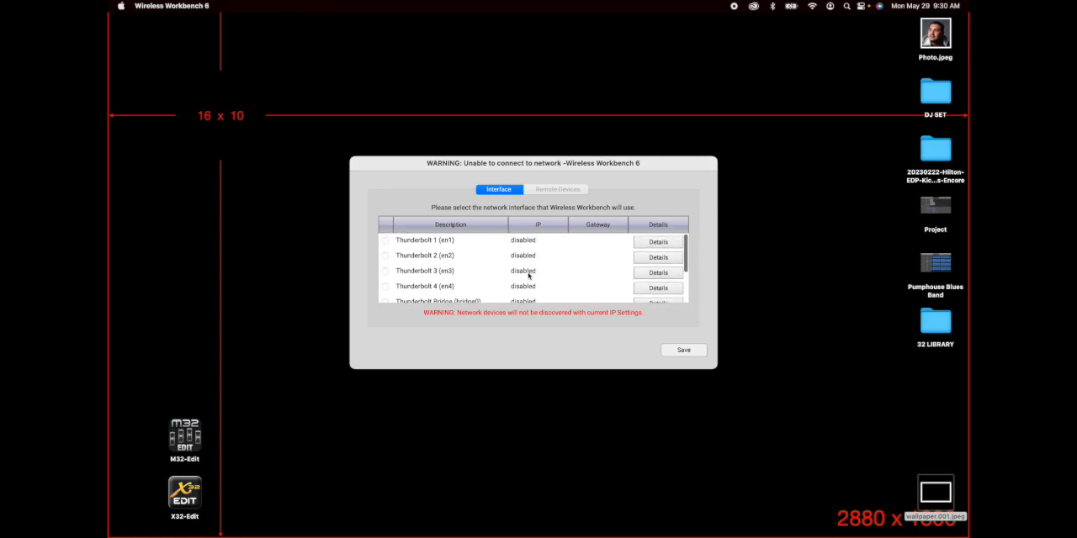
pyautogui.scroll(-3, 529, 277)
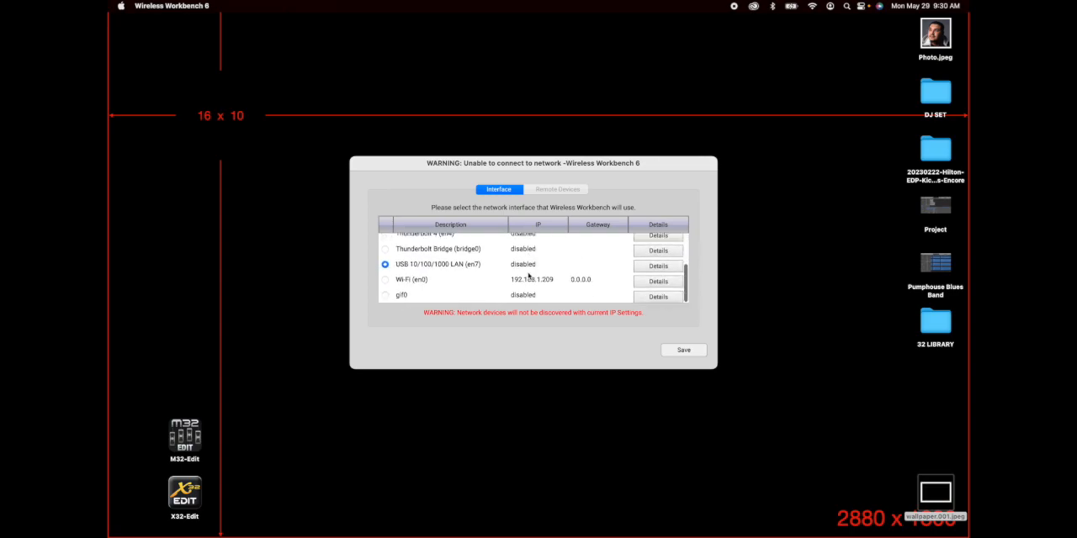
pyautogui.click(694, 357)
pyautogui.click(552, 271)
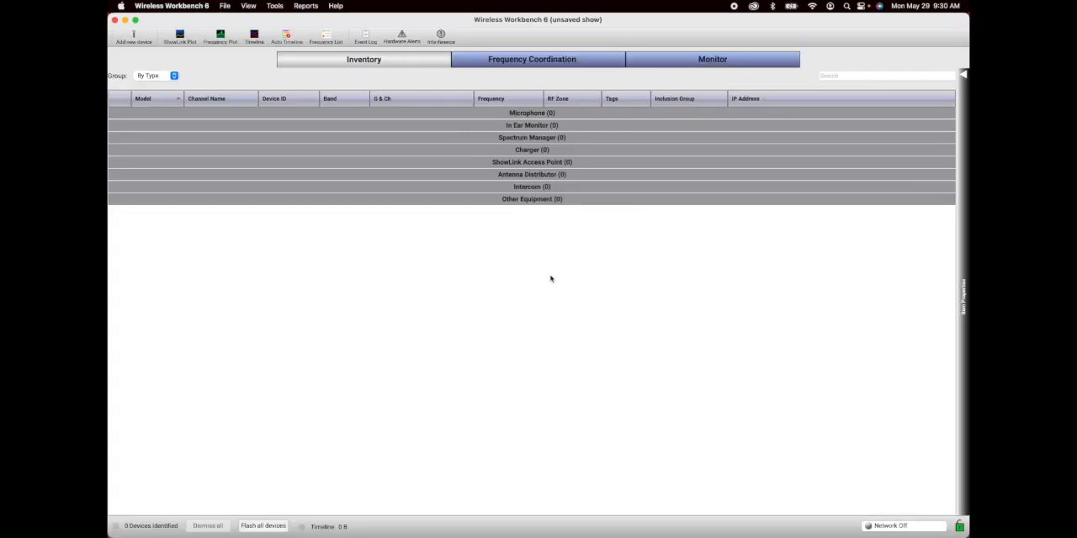
# Step: Start a new show and name it Frequency Test
pyautogui.click(226, 6)
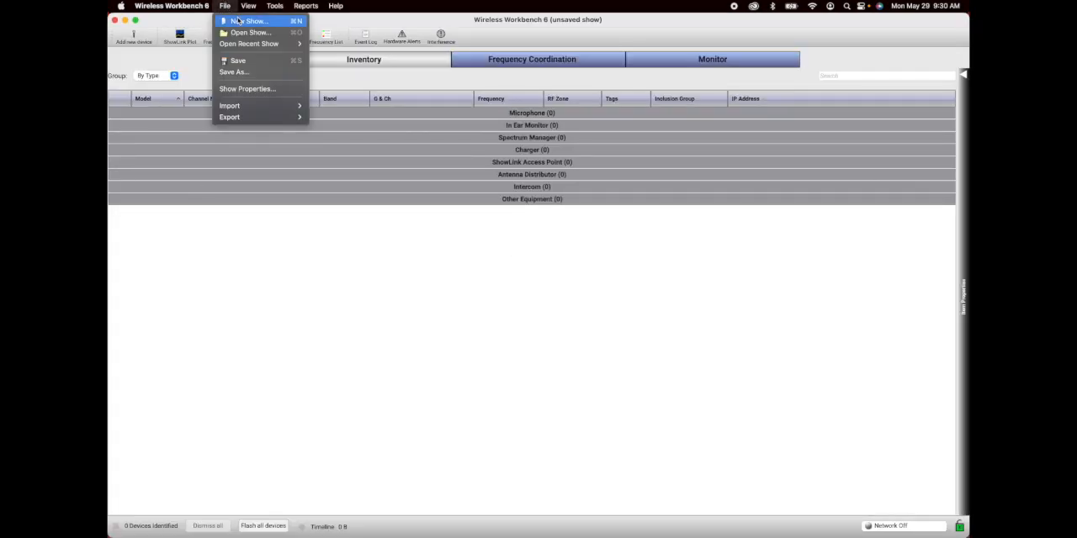
pyautogui.click(239, 20)
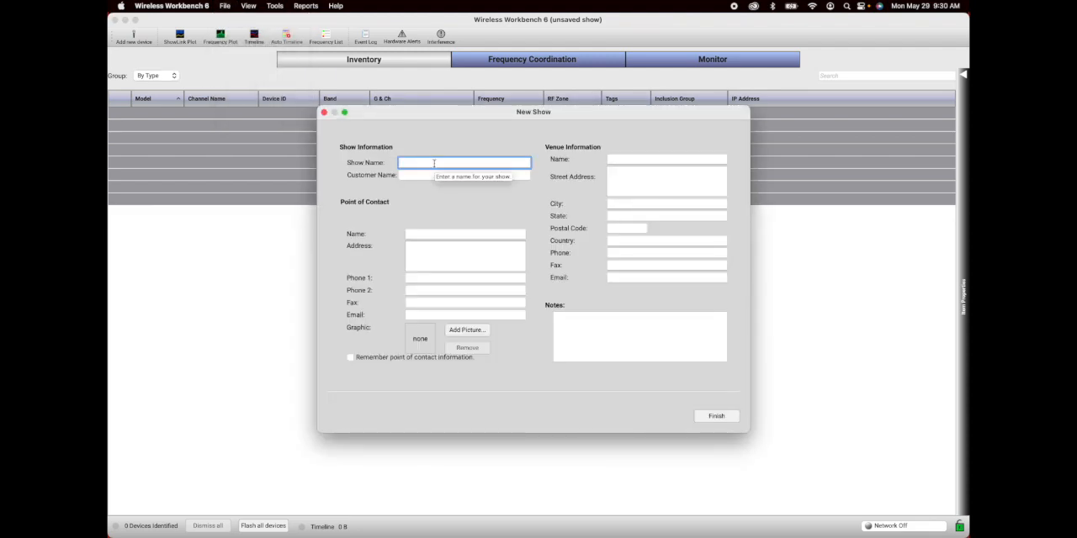
pyautogui.write('Frequency Test')
# Step: Enter the customer's and point of contact's names, finish creating the show, and leave the Add New Device dialog without adding a device
pyautogui.click(436, 174)
pyautogui.write('Zach')
pyautogui.click(438, 234)
pyautogui.write('Zza')
pyautogui.press('BackSpace')
pyautogui.press('BackSpace')
pyautogui.write('ach')
pyautogui.click(438, 249)
pyautogui.press('Tab')
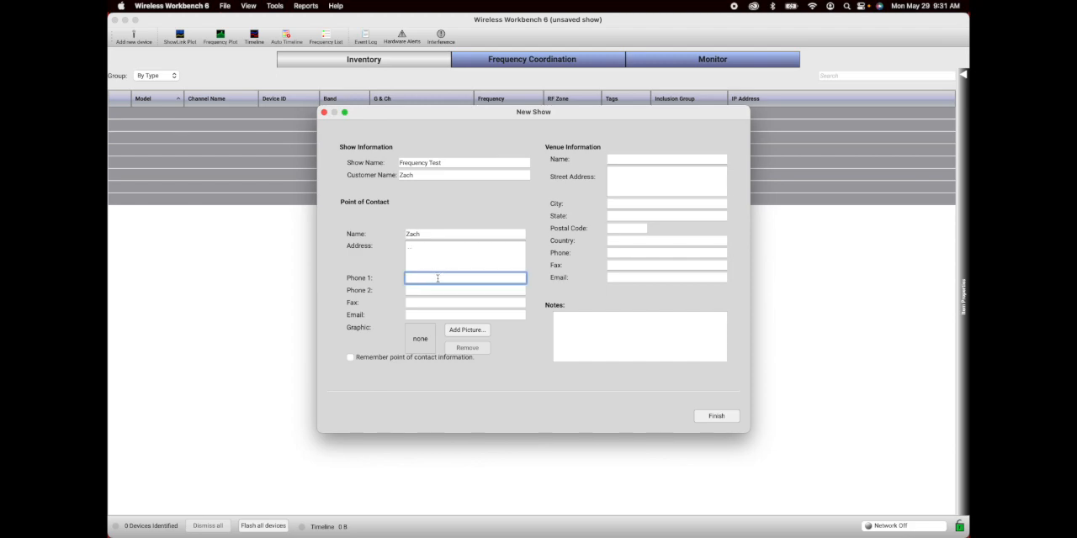
pyautogui.click(715, 416)
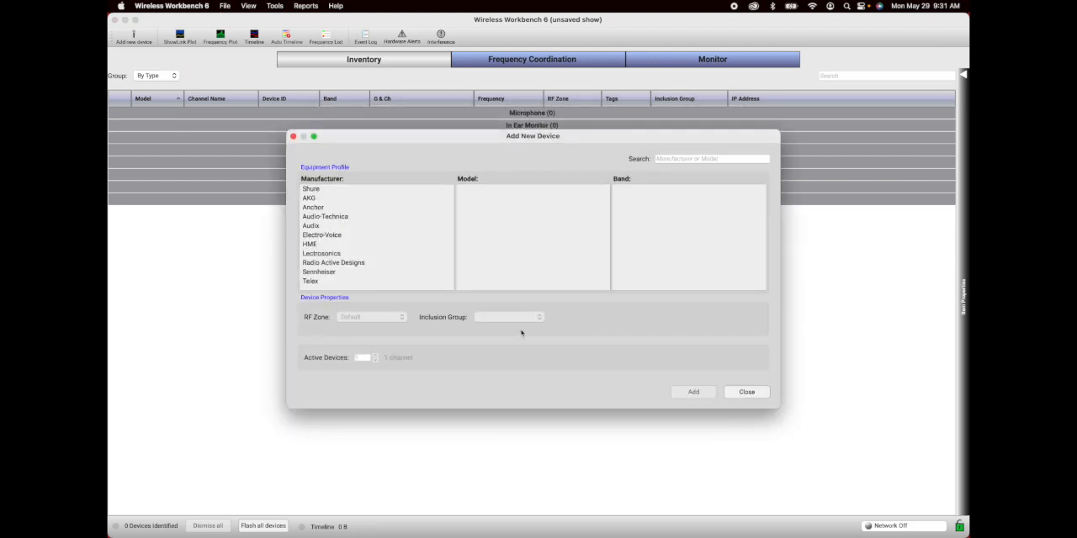
pyautogui.click(352, 192)
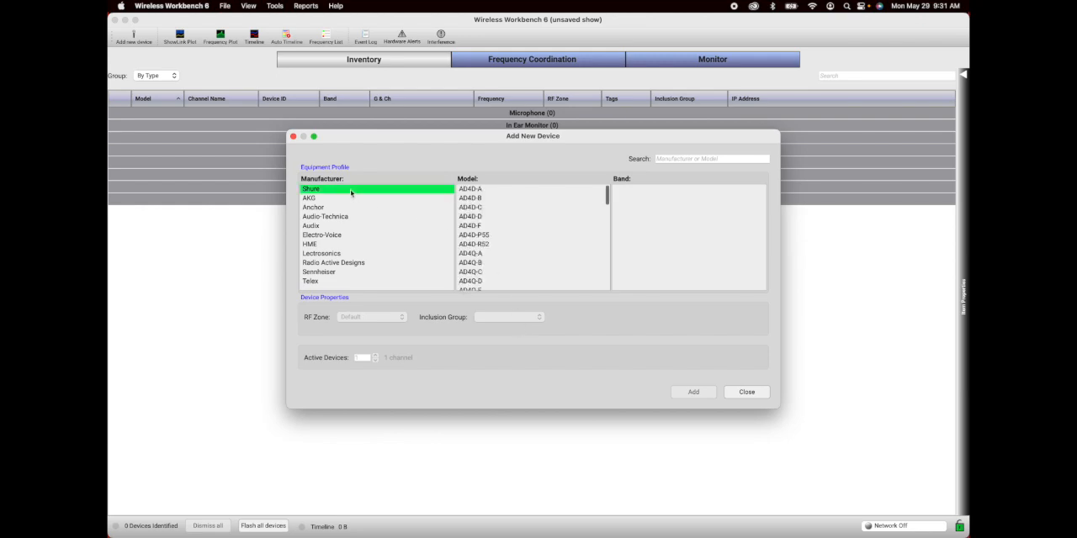
pyautogui.click(749, 394)
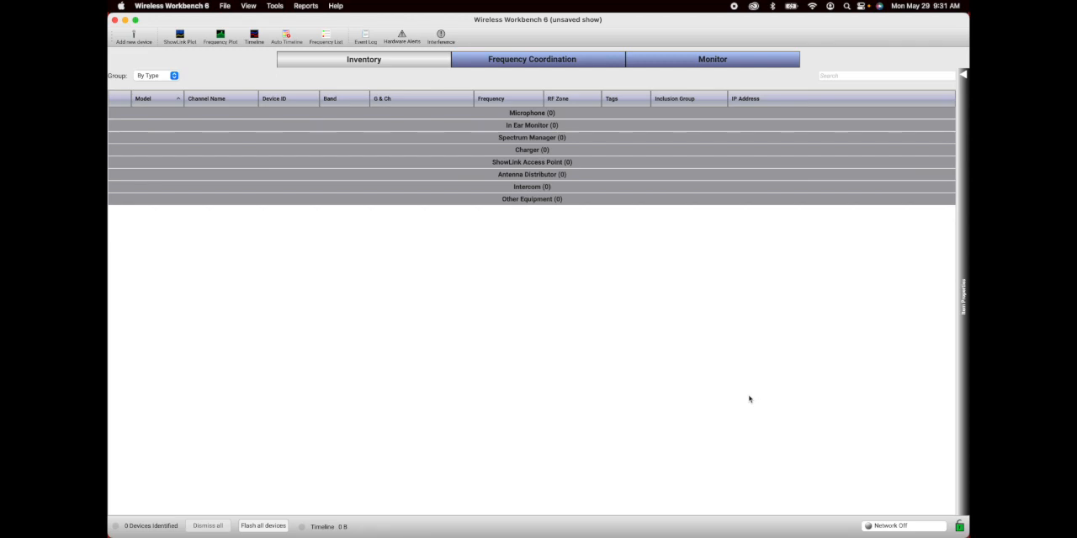
# Step: In Frequency Coordination, search for local TV channels within 50 miles of postal code 23111 and save them as channels to avoid
pyautogui.click(178, 132)
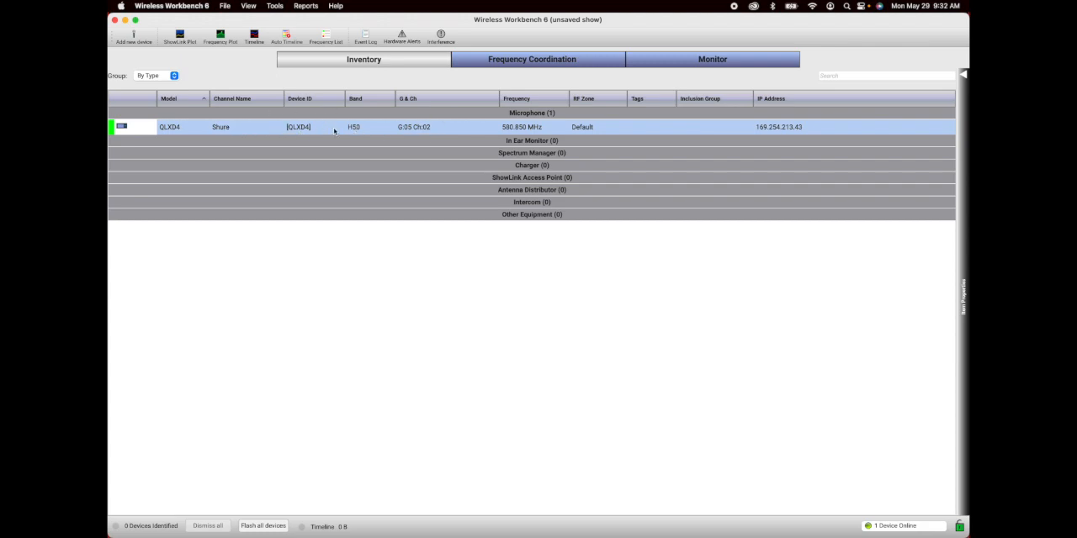
pyautogui.click(545, 59)
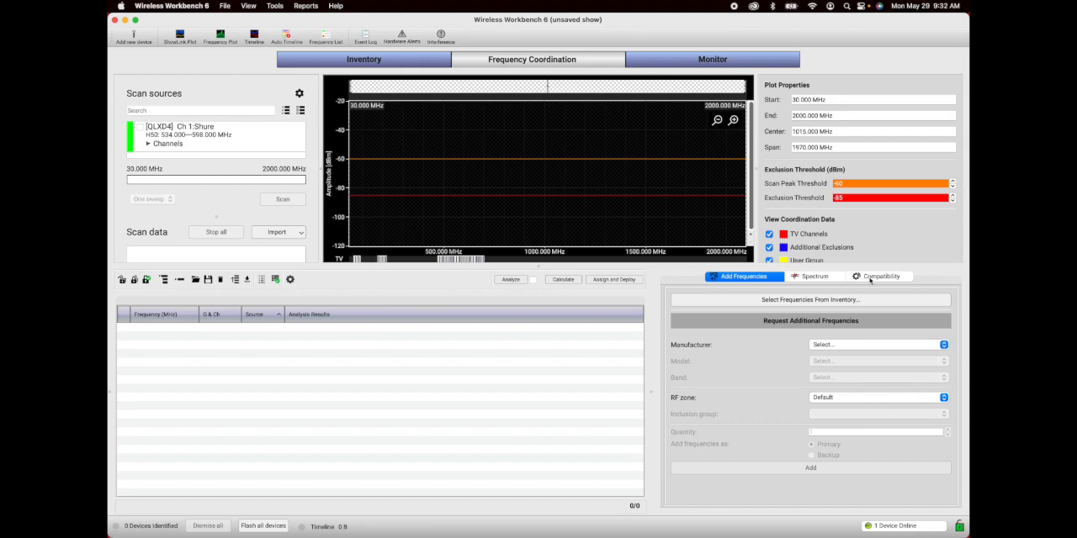
pyautogui.click(830, 277)
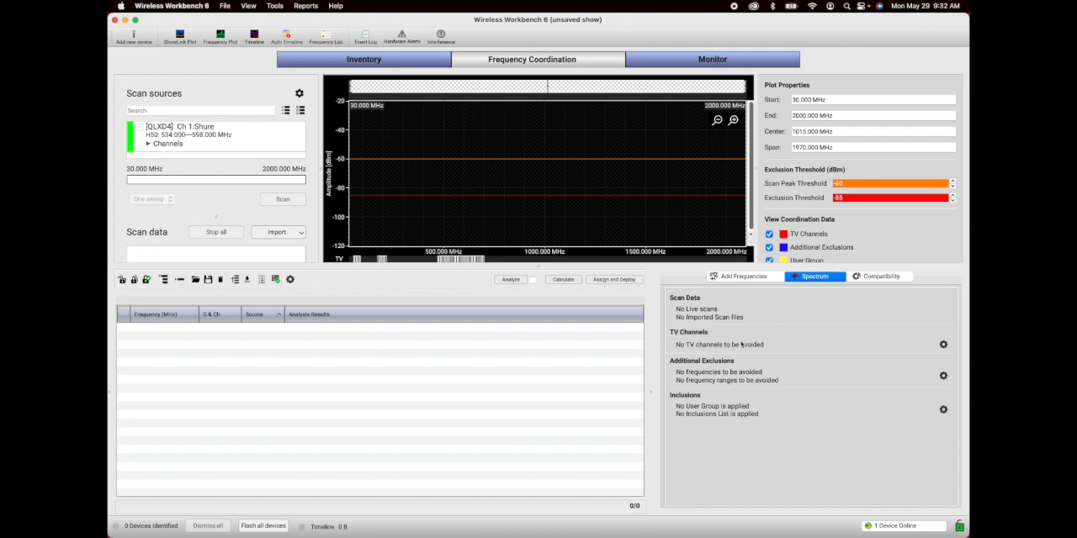
pyautogui.click(943, 344)
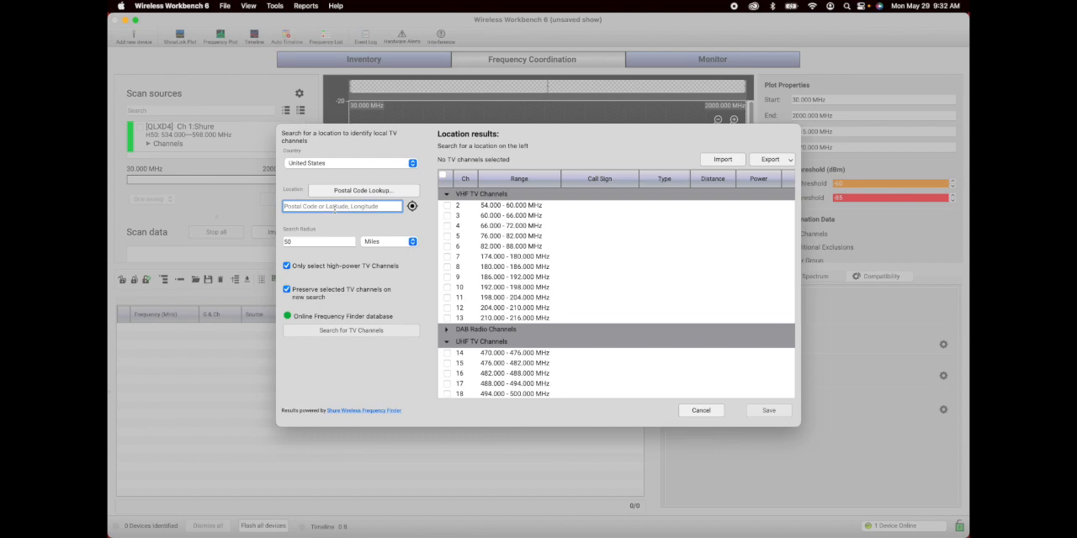
pyautogui.write('23111')
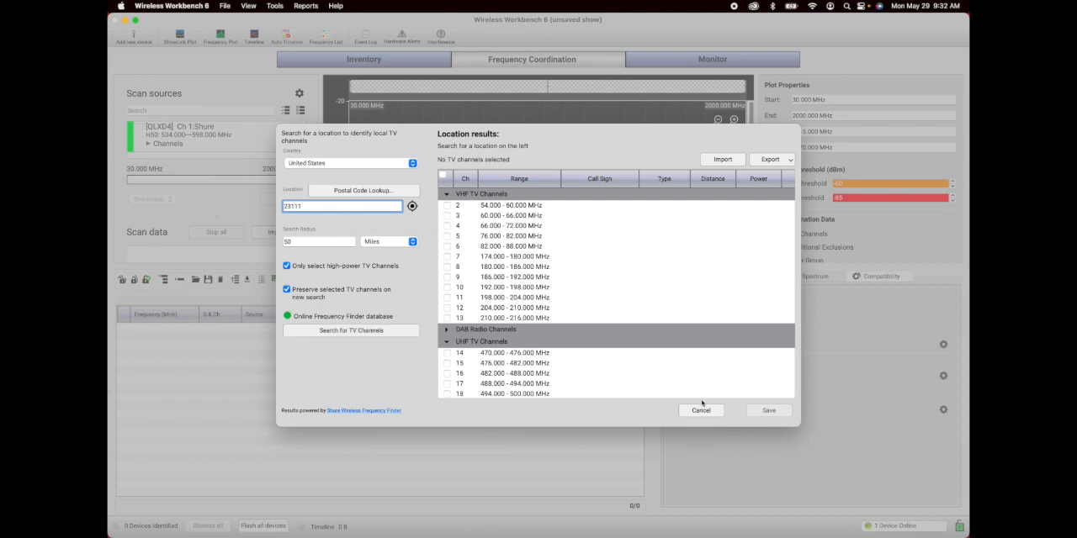
pyautogui.press('Return')
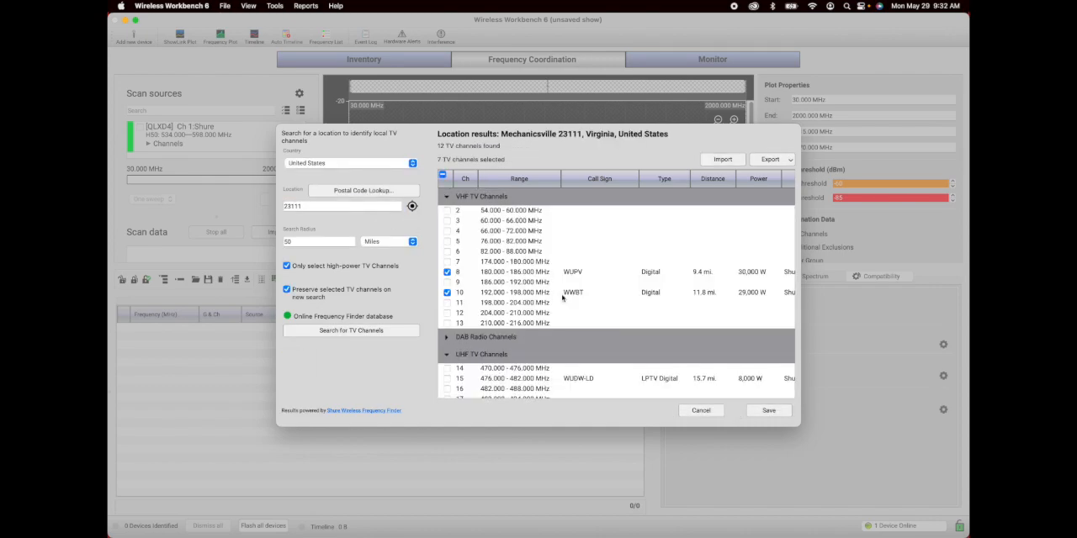
pyautogui.click(770, 416)
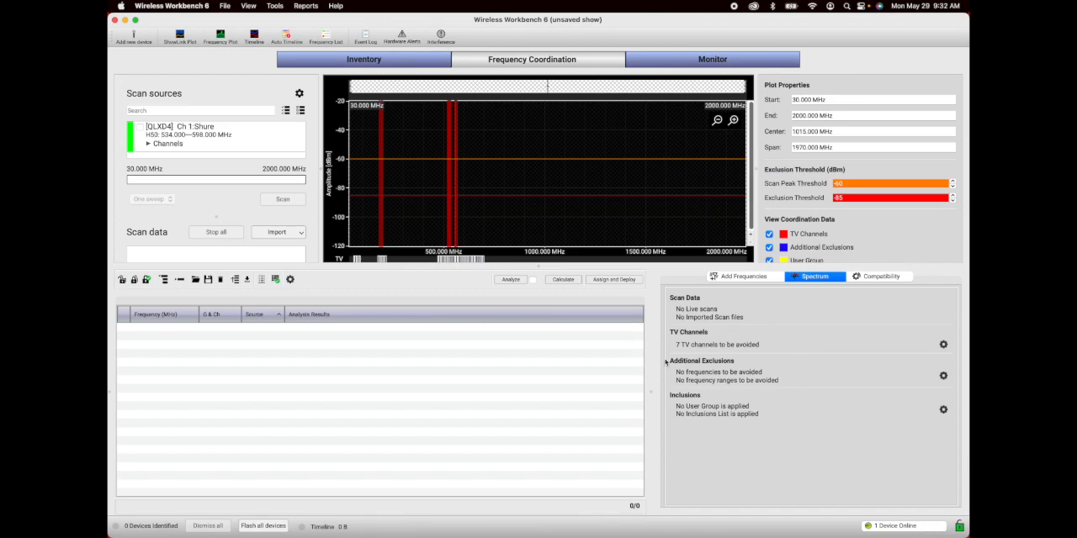
# Step: Run a one-sweep scan with the QLXD4 receiver and bring all frequencies from Inventory and CFLs into the Coordination Workspace
pyautogui.click(139, 127)
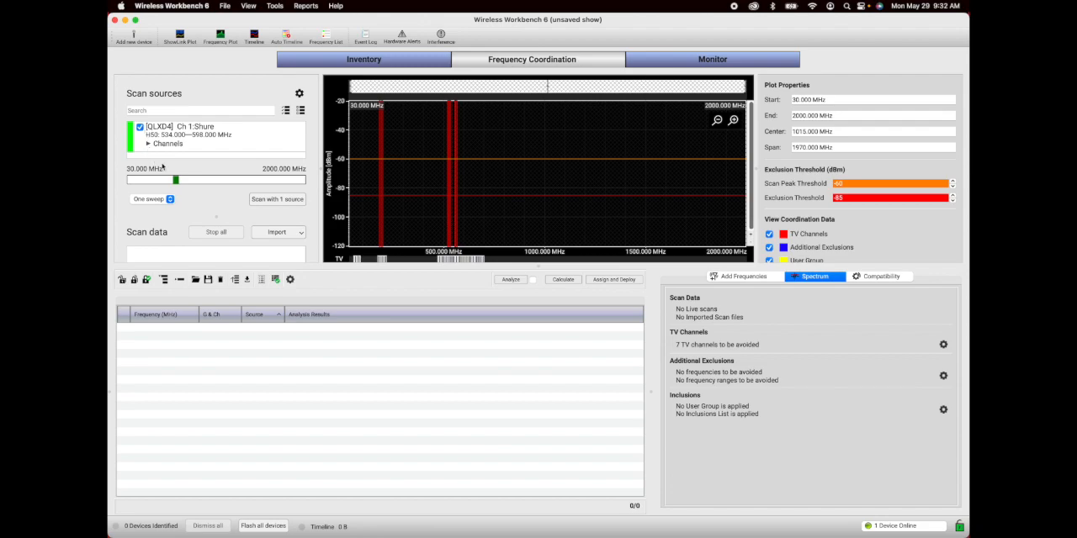
pyautogui.click(282, 203)
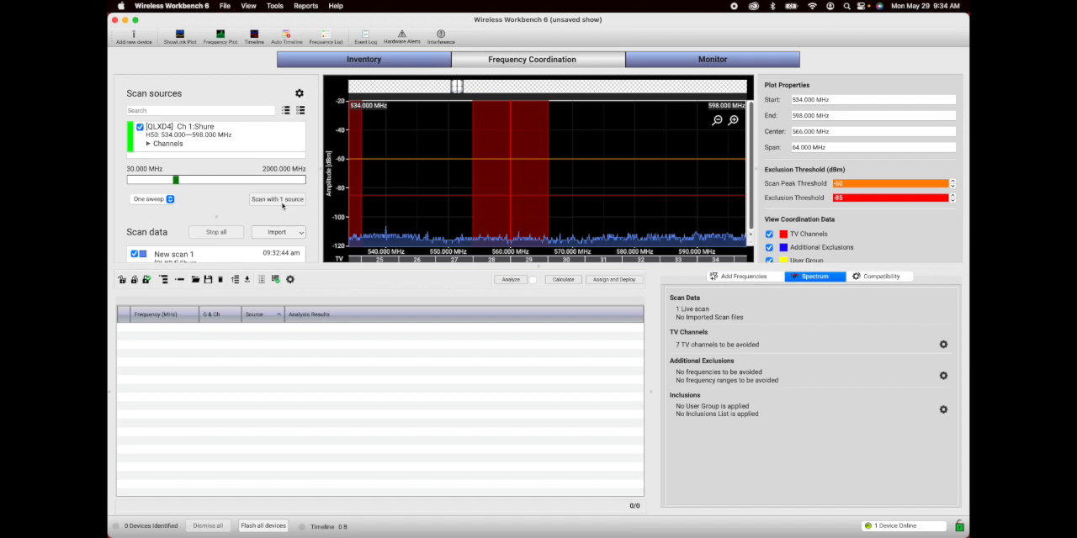
pyautogui.click(750, 280)
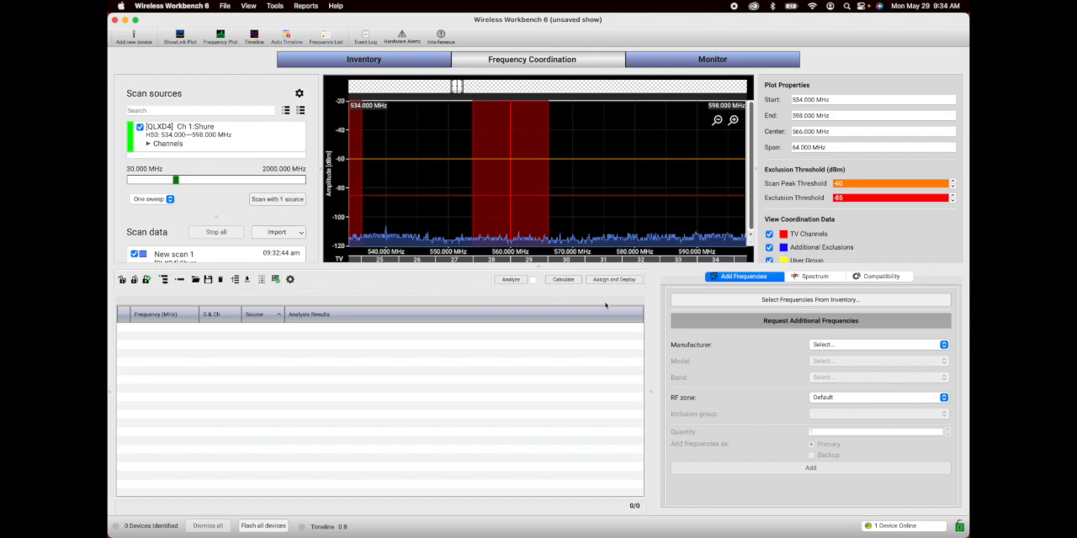
pyautogui.click(756, 302)
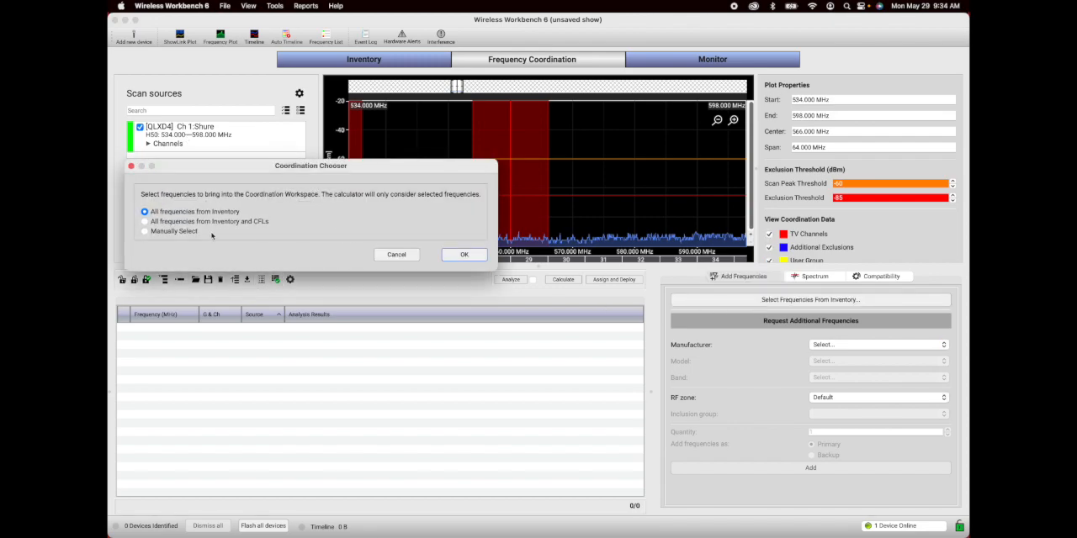
pyautogui.click(145, 221)
pyautogui.click(465, 255)
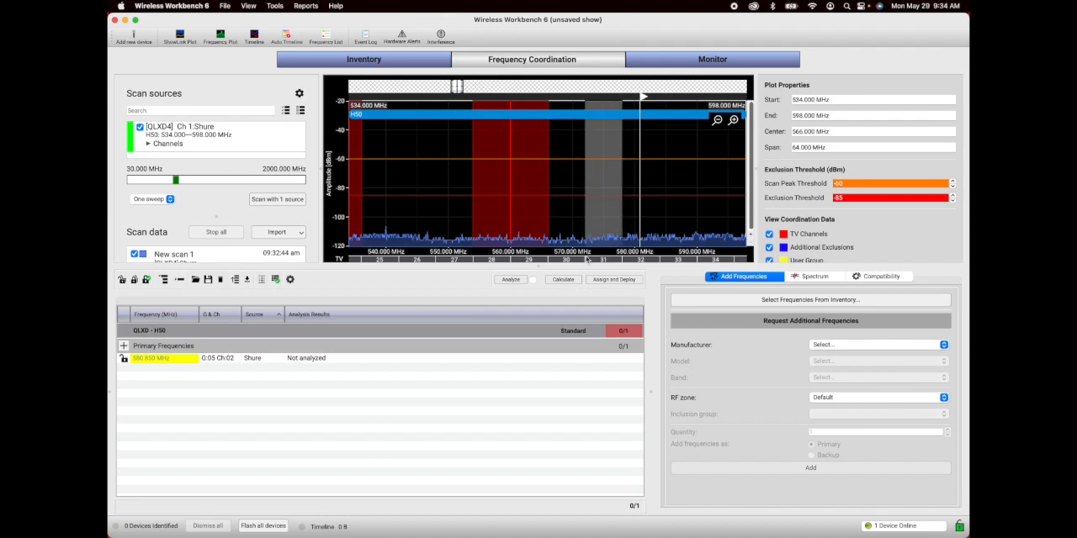
# Step: Analyze the QLXD H50 frequency with automatic analysis enabled, and calculate a new compatible frequency for it
pyautogui.click(510, 280)
pyautogui.click(533, 280)
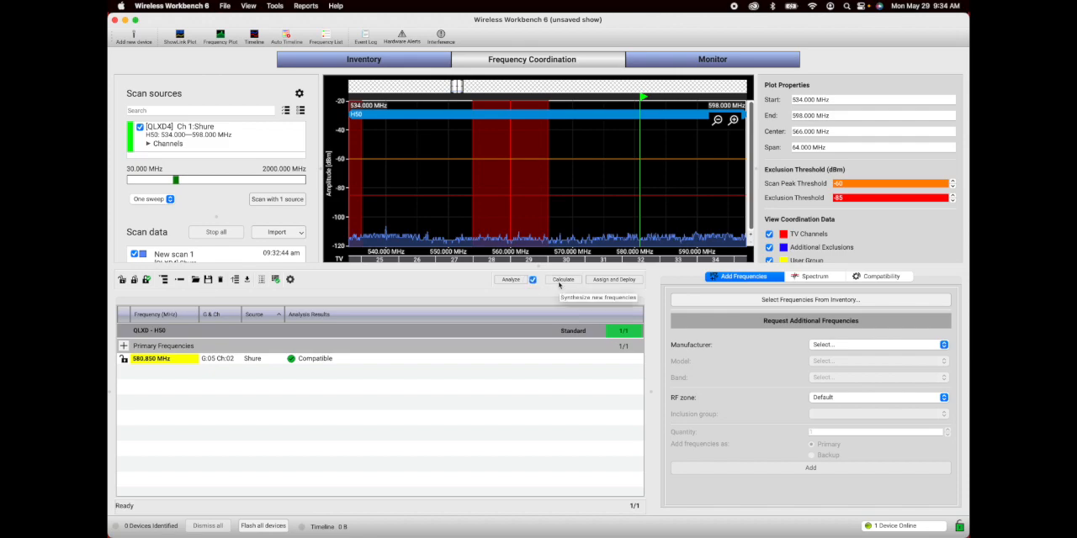
pyautogui.click(563, 280)
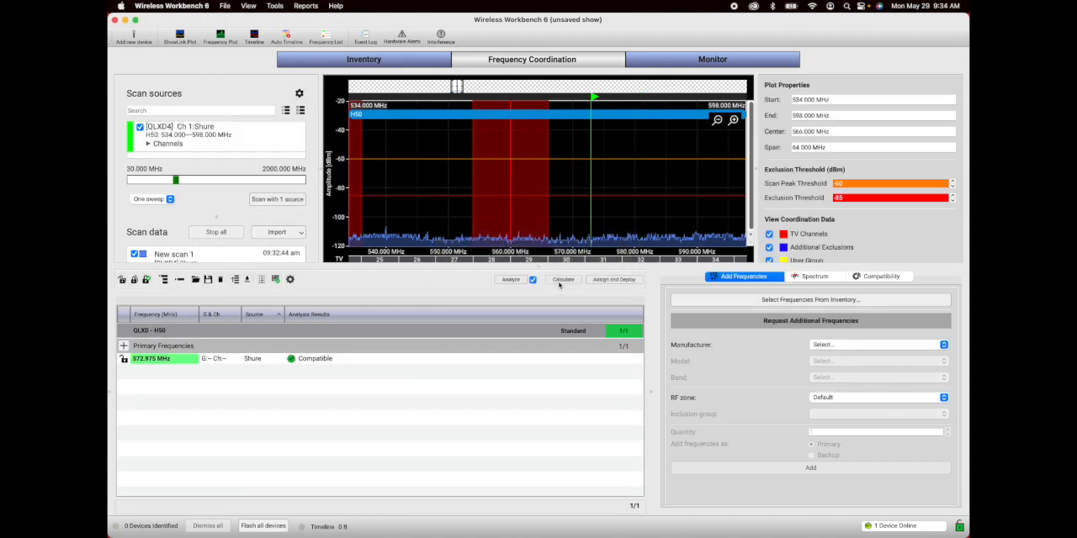
# Step: Deploy the 572.975 MHz assignment to all zones and lock that frequency in the Coordination Workspace
pyautogui.click(615, 281)
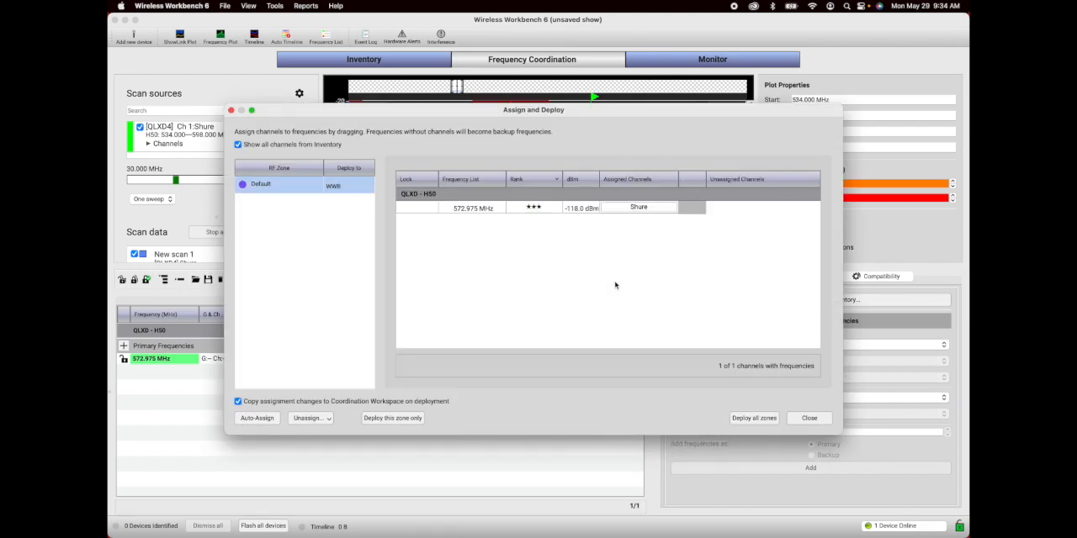
pyautogui.click(768, 423)
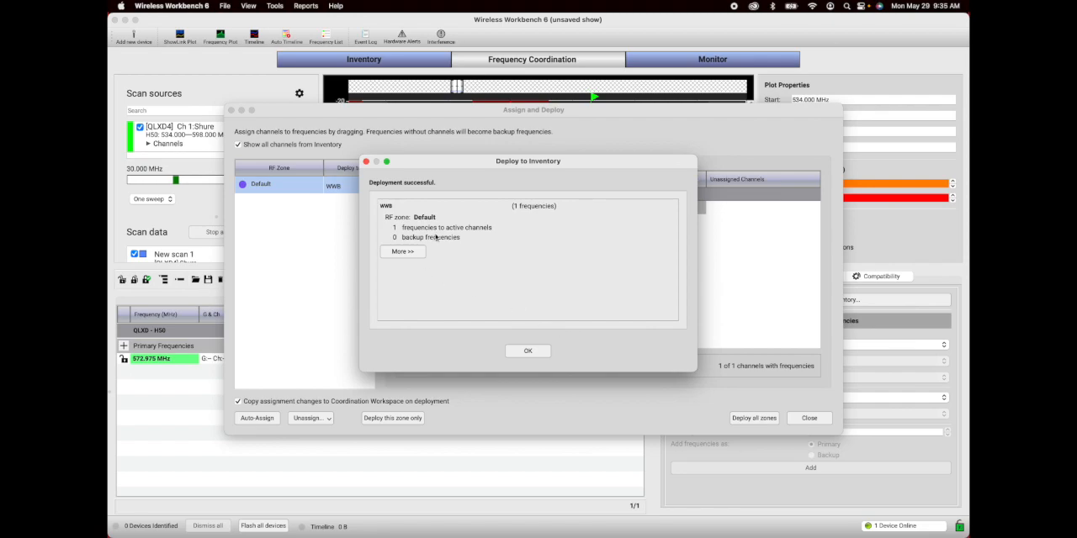
pyautogui.click(526, 351)
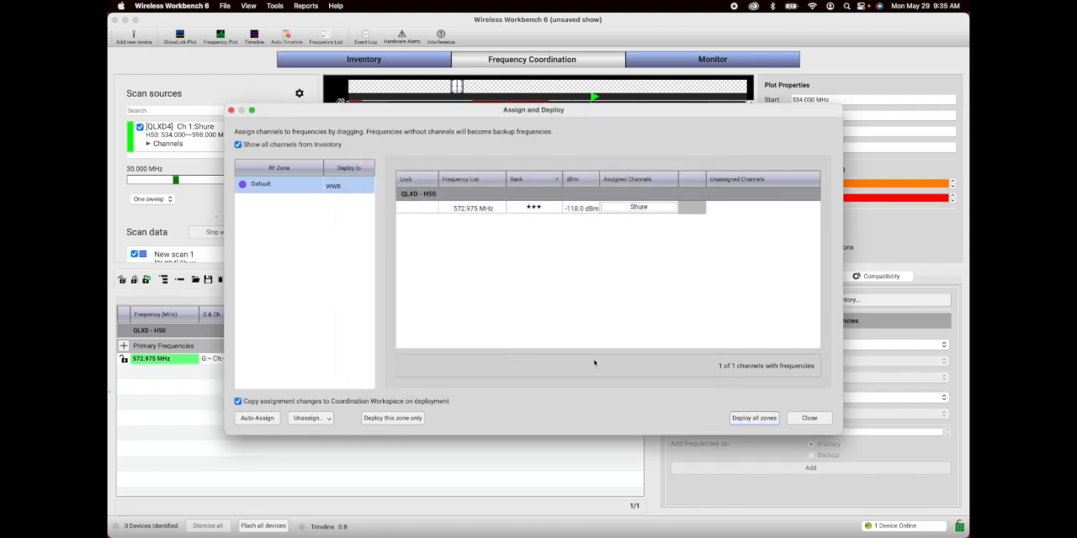
pyautogui.click(809, 418)
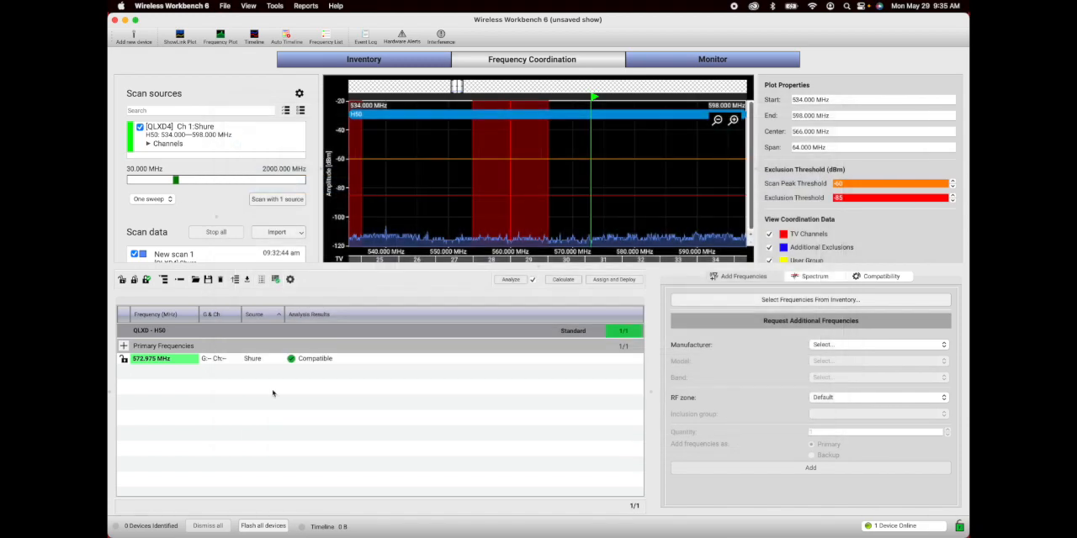
pyautogui.click(123, 360)
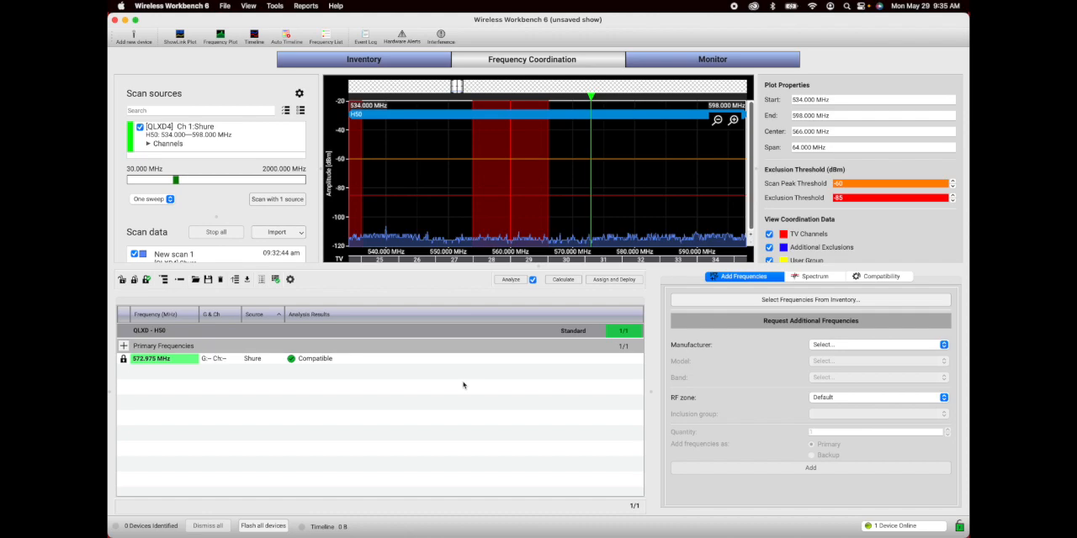
# Step: Check that the second QLXD4 receiver is in Inventory, and run a one-sweep scan with it in Frequency Coordination
pyautogui.click(370, 60)
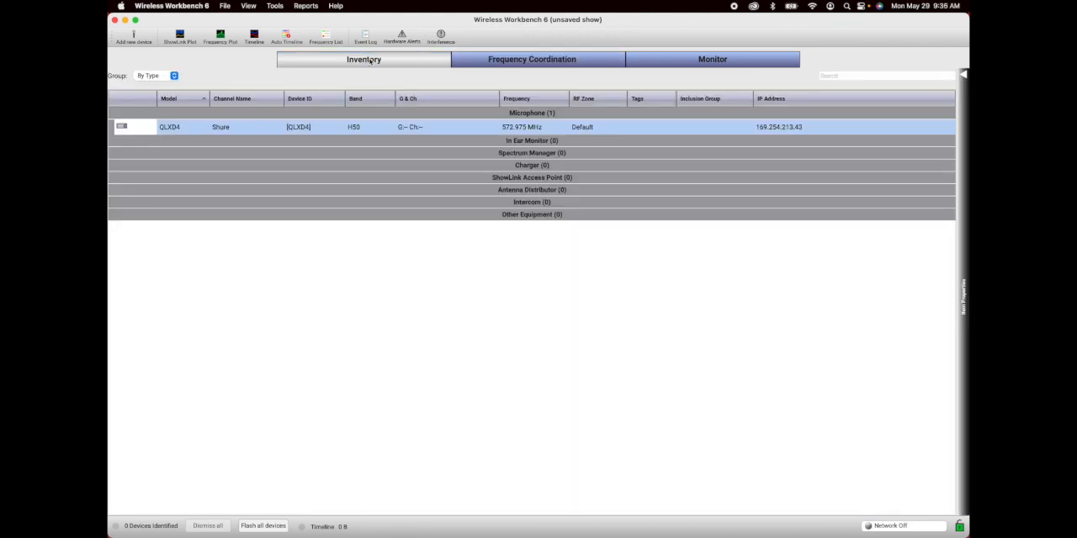
pyautogui.click(299, 390)
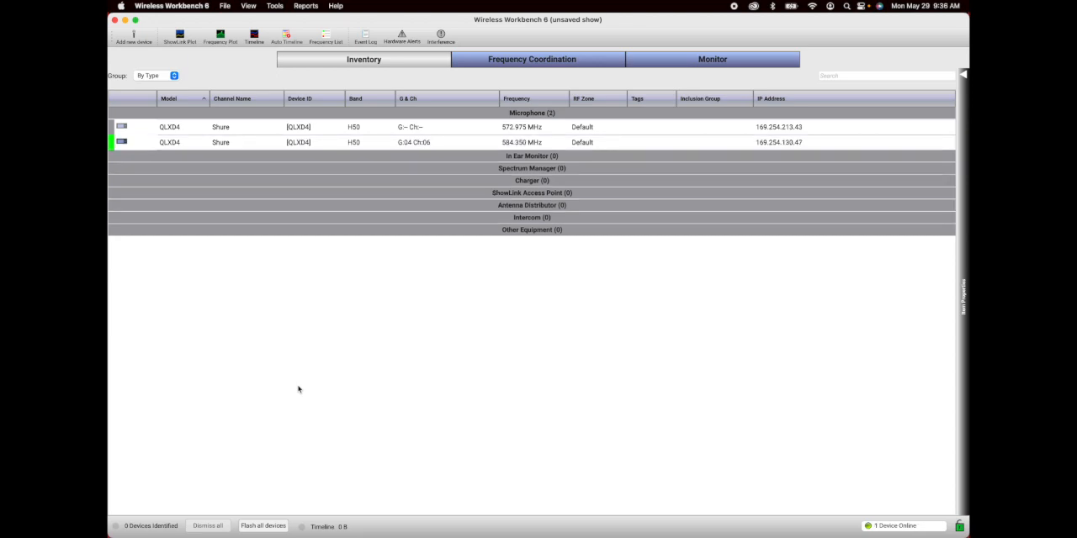
pyautogui.click(544, 63)
pyautogui.scroll(-2, 168, 139)
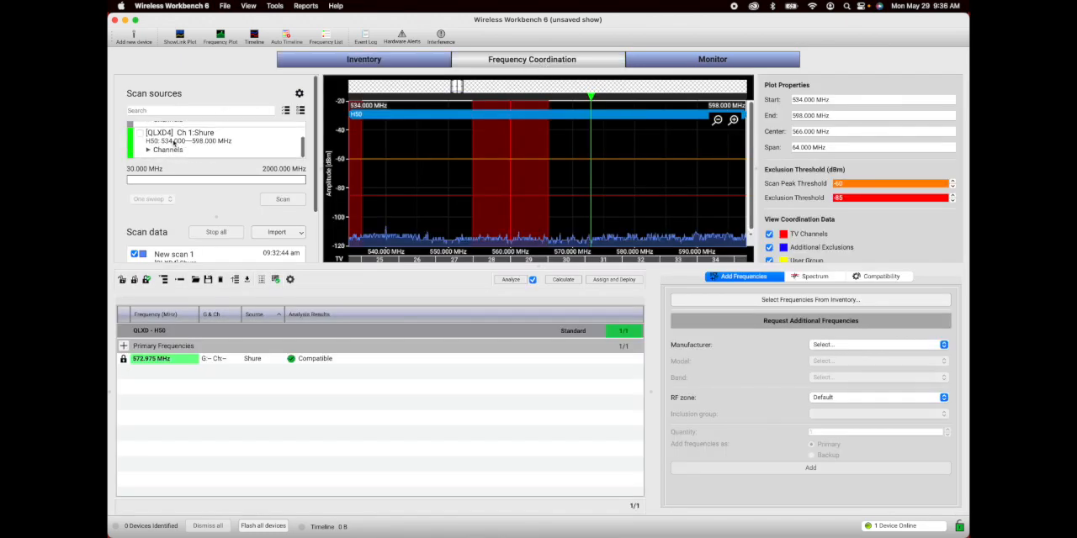
pyautogui.click(140, 134)
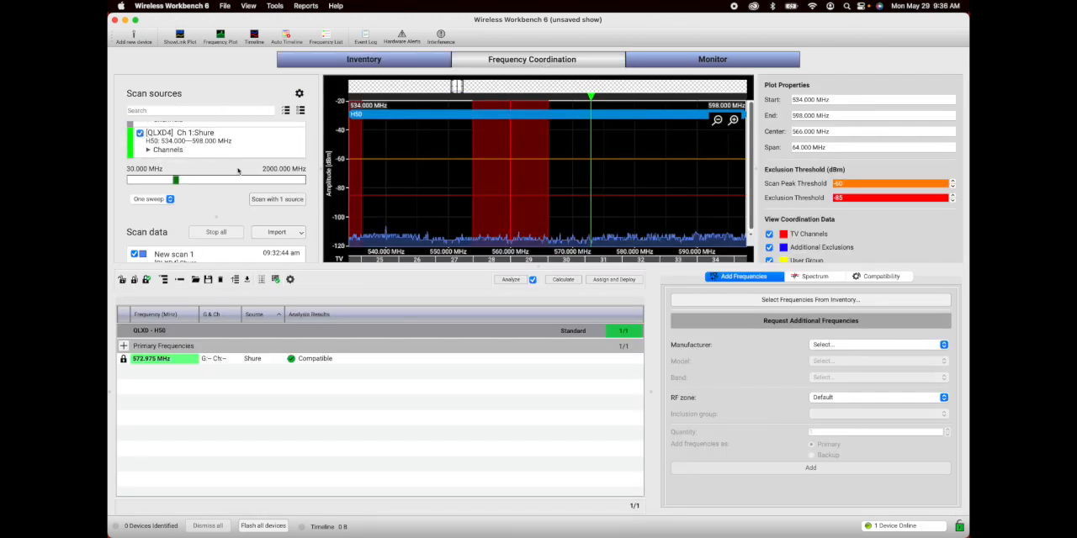
pyautogui.click(279, 201)
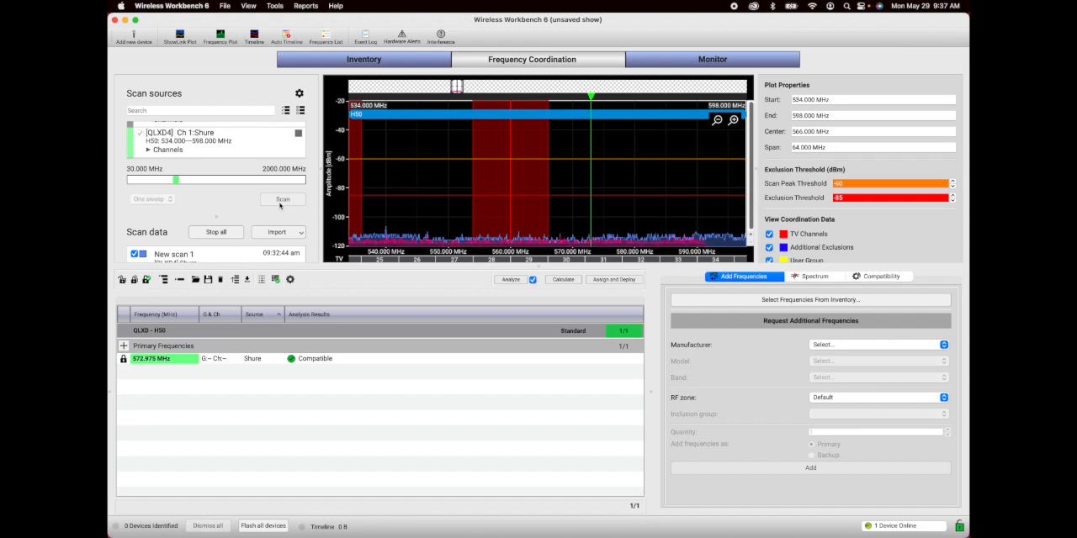
# Step: Add the second QLXD4's frequency from Inventory to the Coordination Workspace, and coordinate, deploy and lock 576.750 MHz for it
pyautogui.click(740, 301)
pyautogui.click(454, 256)
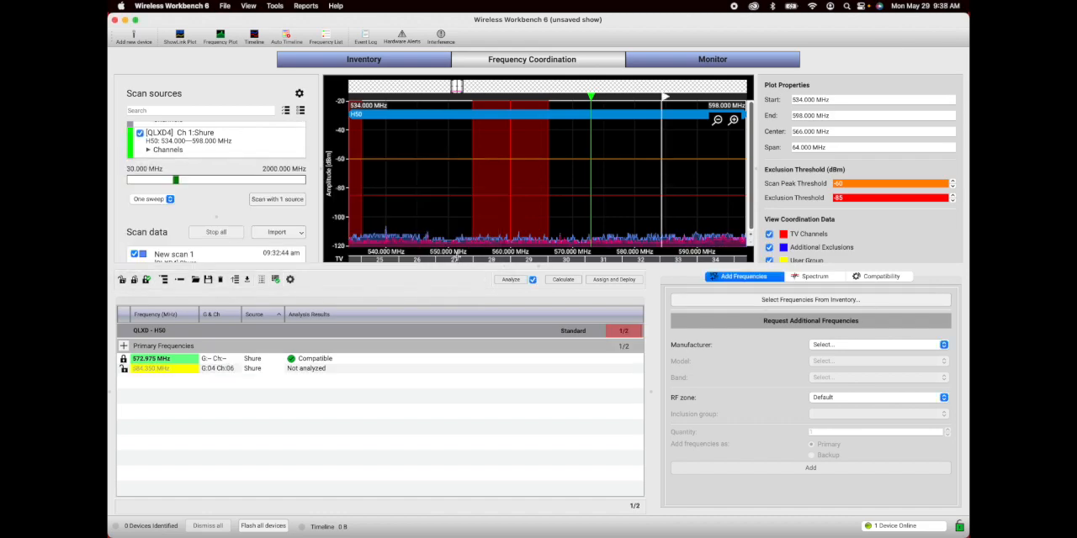
pyautogui.click(511, 280)
pyautogui.click(729, 483)
pyautogui.click(615, 285)
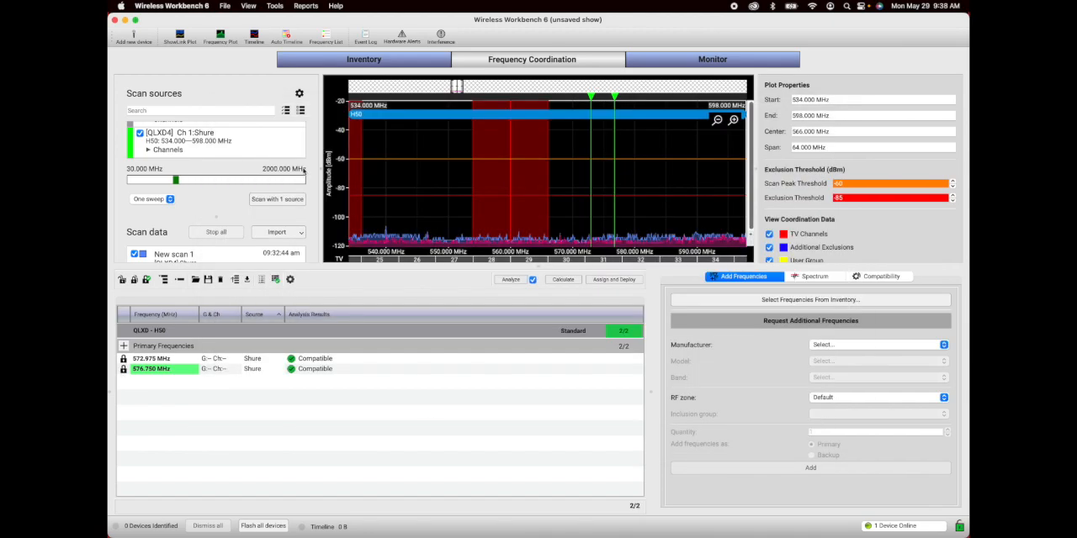
# Step: In Inventory, rename the channel of the 572.975 MHz QLXD4 receiver to Ballroom and apply the change
pyautogui.click(333, 62)
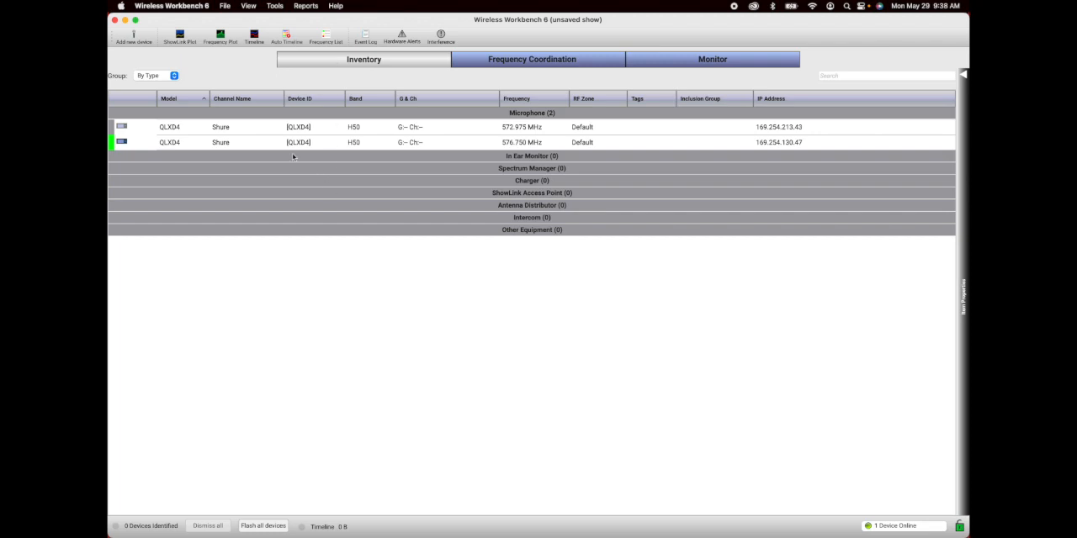
pyautogui.click(228, 129)
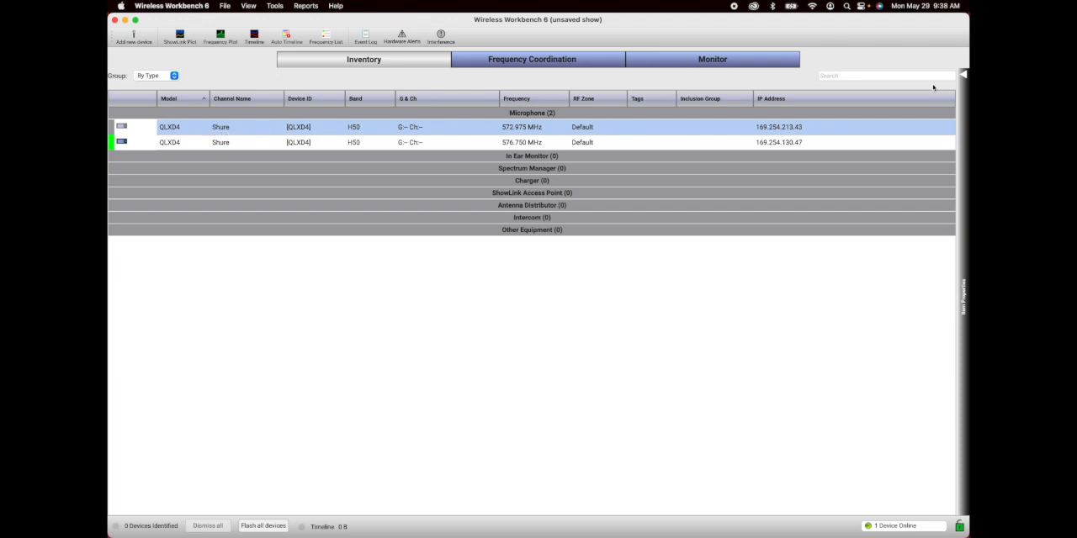
pyautogui.click(965, 78)
pyautogui.doubleClick(730, 324)
pyautogui.write('Ballroom')
pyautogui.click(881, 502)
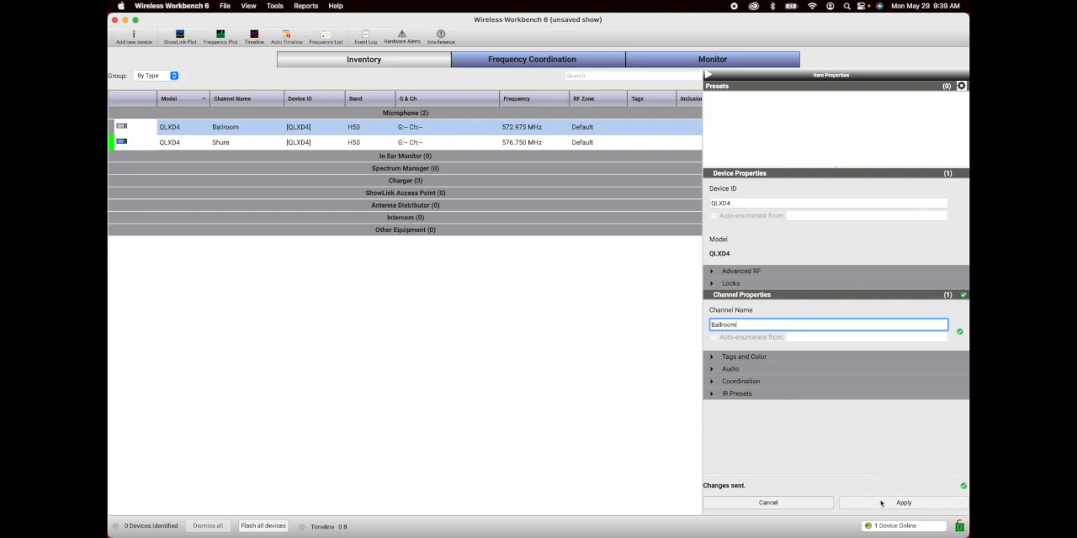
# Step: Assign the orange-red color #ff5500 to the Ballroom receiver in the Inventory list
pyautogui.click(264, 127)
pyautogui.rightClick(264, 126)
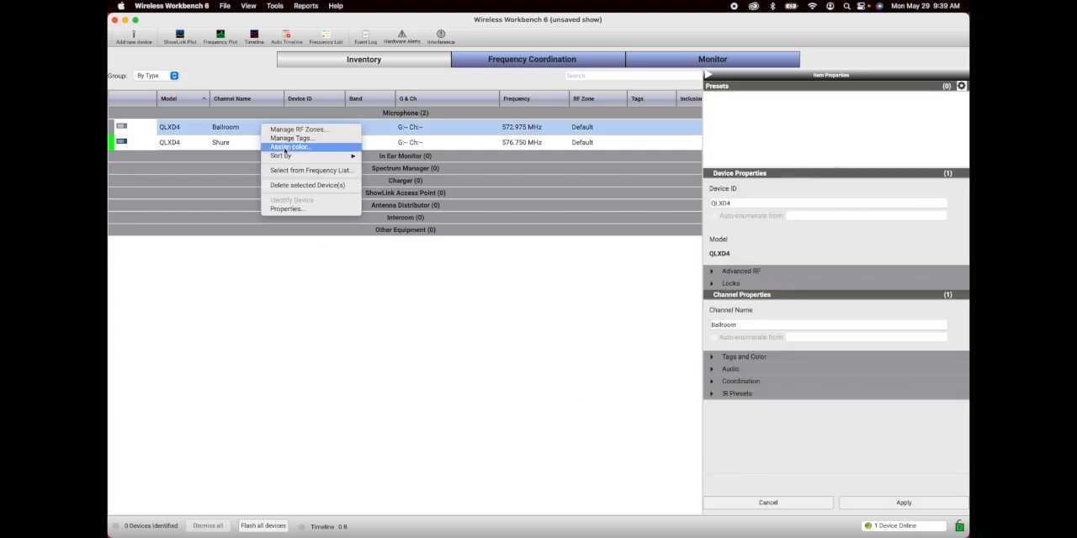
pyautogui.click(284, 151)
pyautogui.click(449, 223)
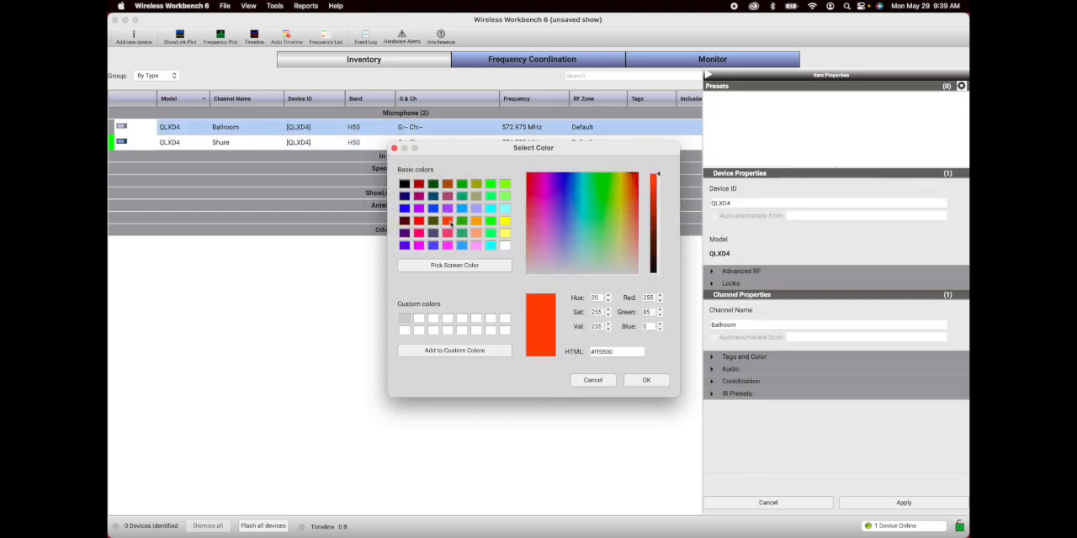
pyautogui.click(643, 379)
# Step: Rename the channel of the 576.750 MHz QLXD4 receiver to B/O 1 and apply the change
pyautogui.doubleClick(778, 326)
pyautogui.write('B')
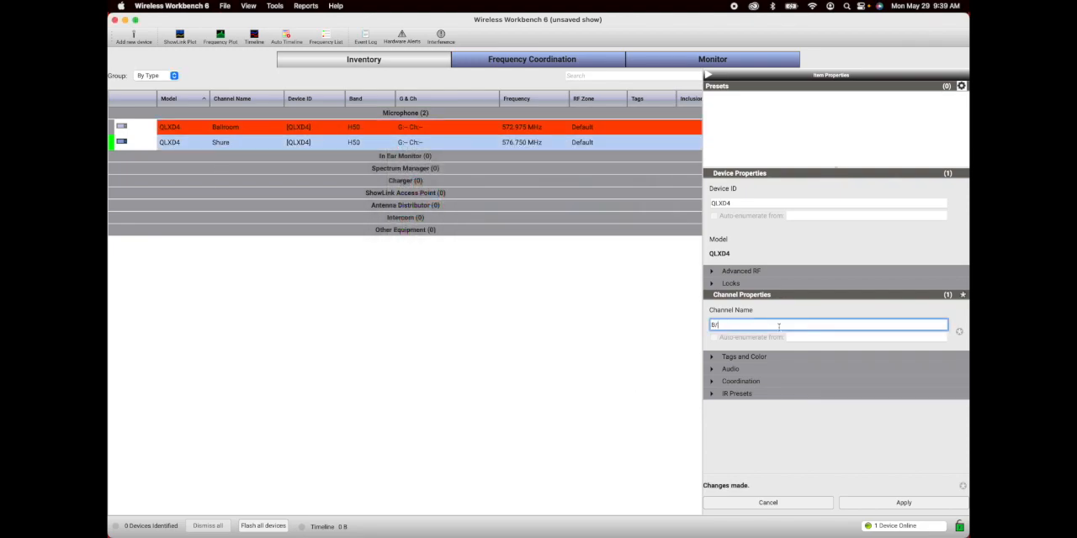
pyautogui.click(906, 505)
pyautogui.click(574, 365)
# Step: Assign the blue color #0000ff to the B/O 1 receiver and collapse the item properties
pyautogui.rightClick(225, 143)
pyautogui.click(259, 196)
pyautogui.click(405, 210)
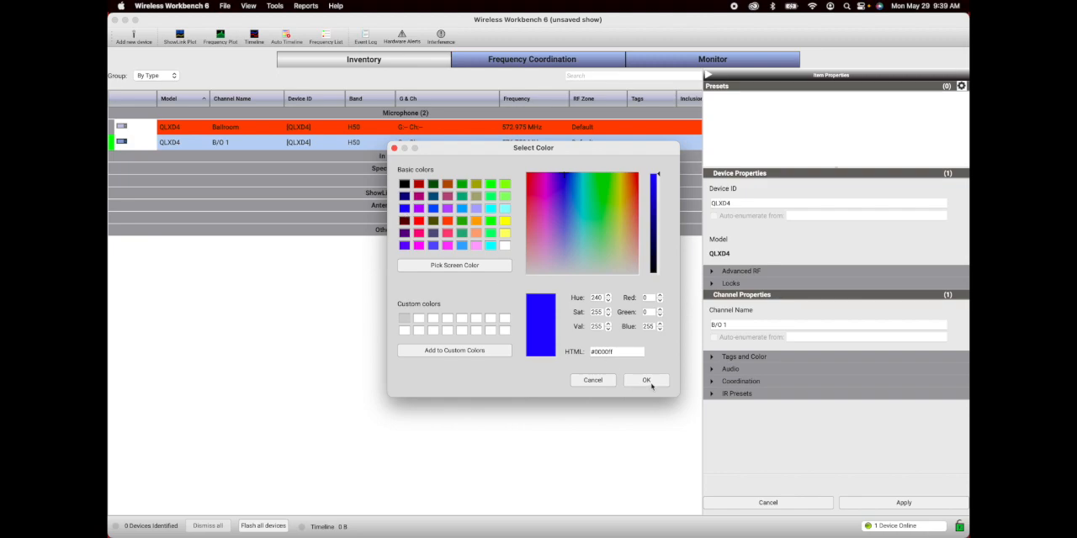
pyautogui.click(646, 380)
pyautogui.click(386, 352)
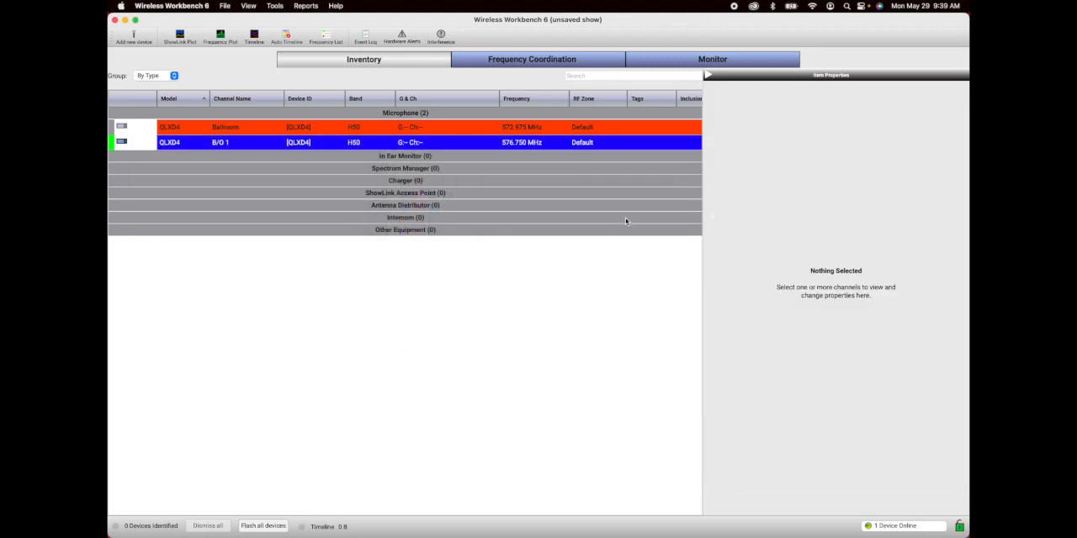
pyautogui.click(709, 75)
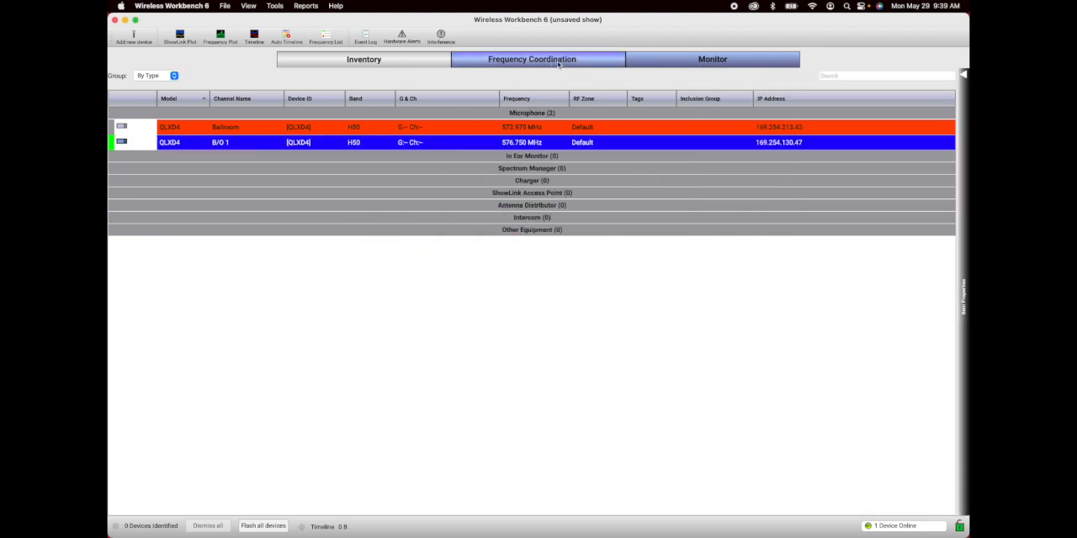
# Step: Generate an Inventory Report with show information, active channels, backup frequencies, active TV channels and other exclusions, and open its export formats
pyautogui.click(307, 6)
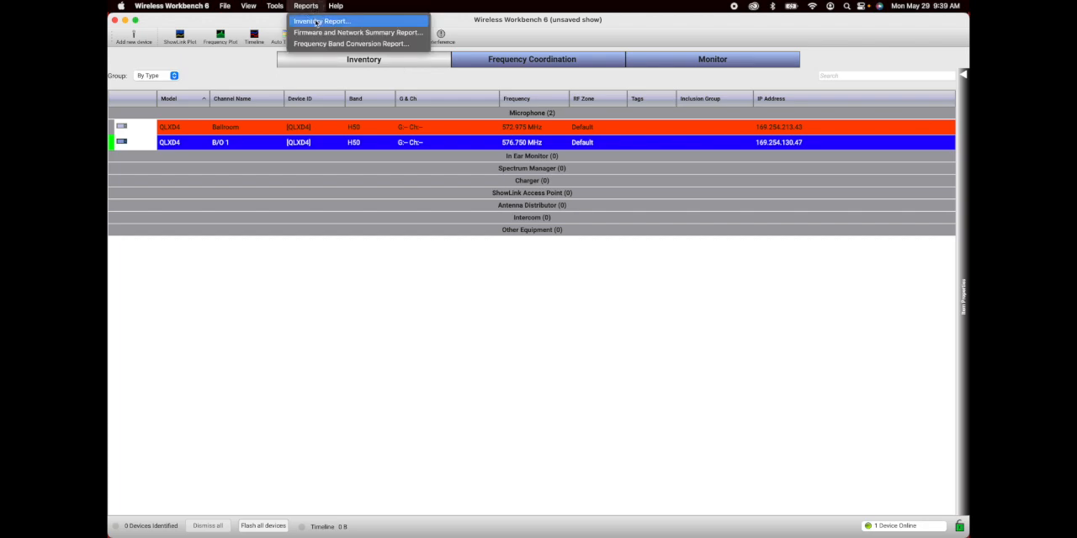
pyautogui.click(317, 21)
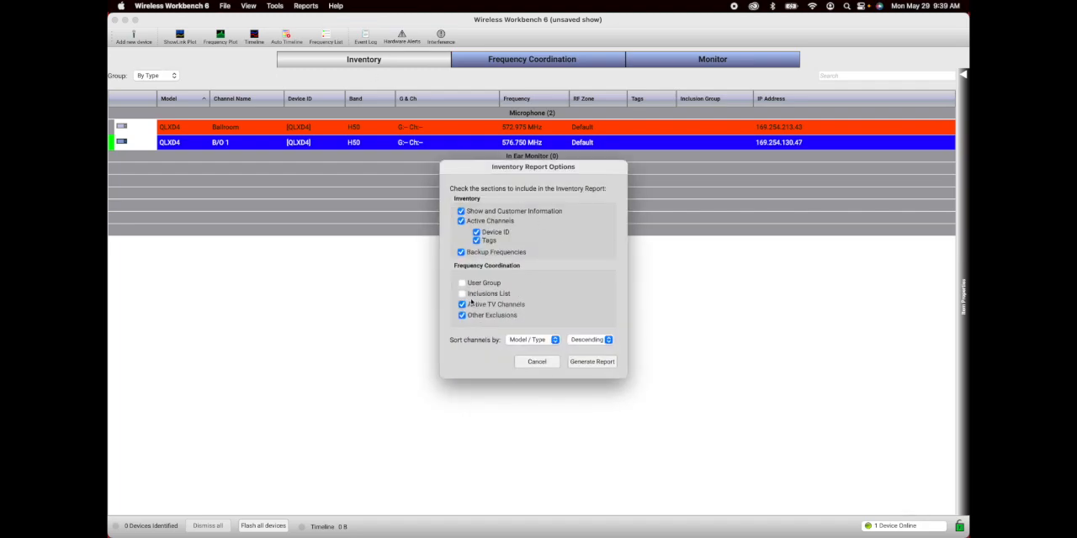
pyautogui.click(538, 344)
pyautogui.click(535, 362)
pyautogui.click(595, 363)
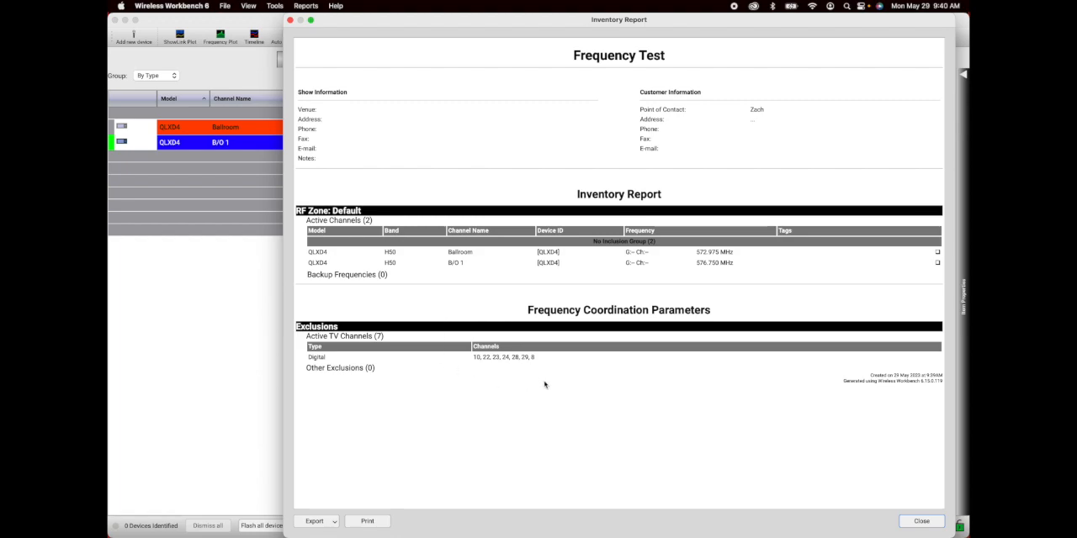
pyautogui.click(334, 523)
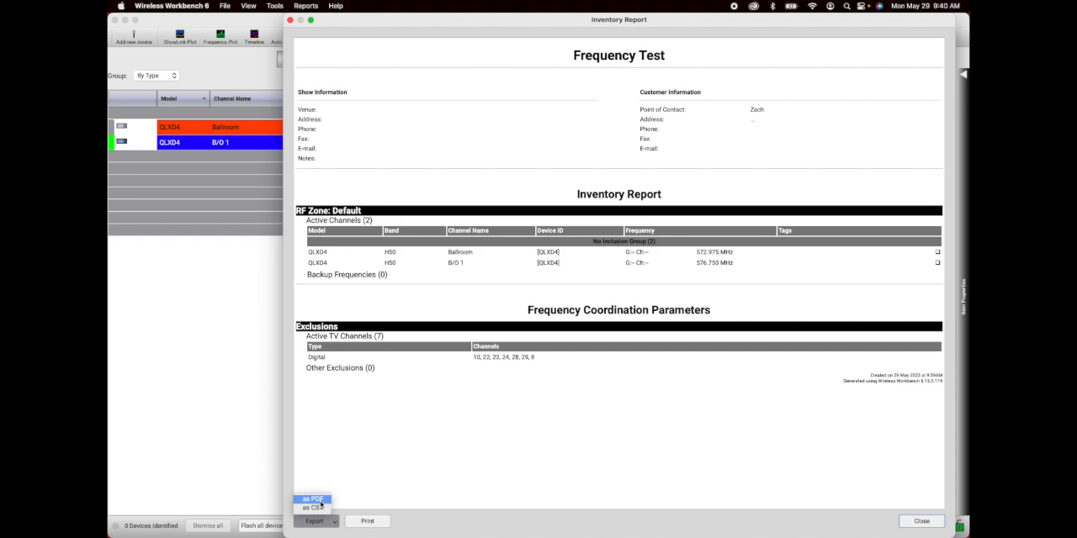